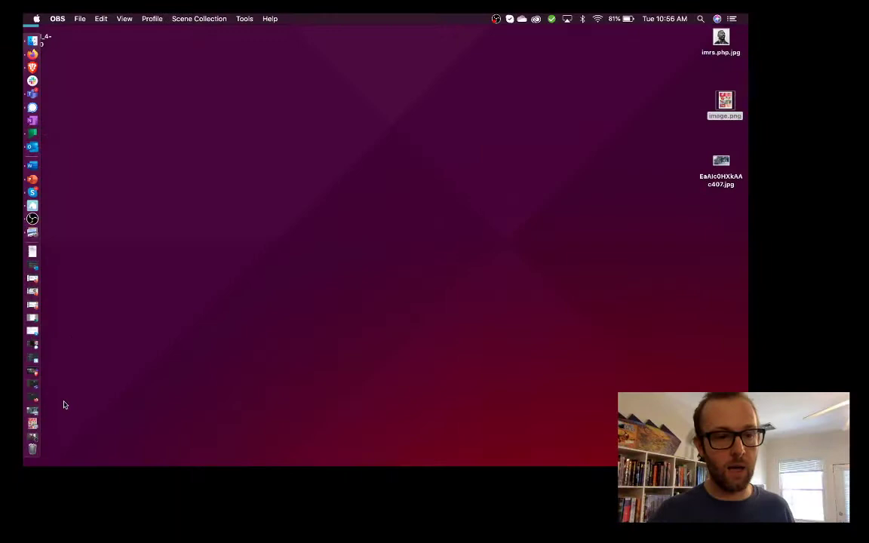
Open image.png in Preview to show the eight-panel hand-holding illustration grid.
{"action": "left_click", "coordinate": [33, 423]}
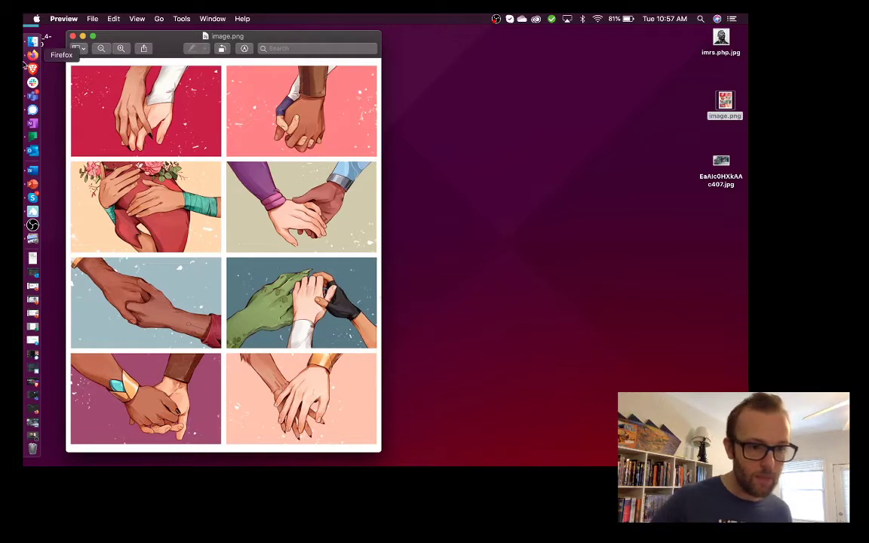
Bring Firefox back, load google.com and switch to Google Images.
{"action": "left_click", "coordinate": [34, 414]}
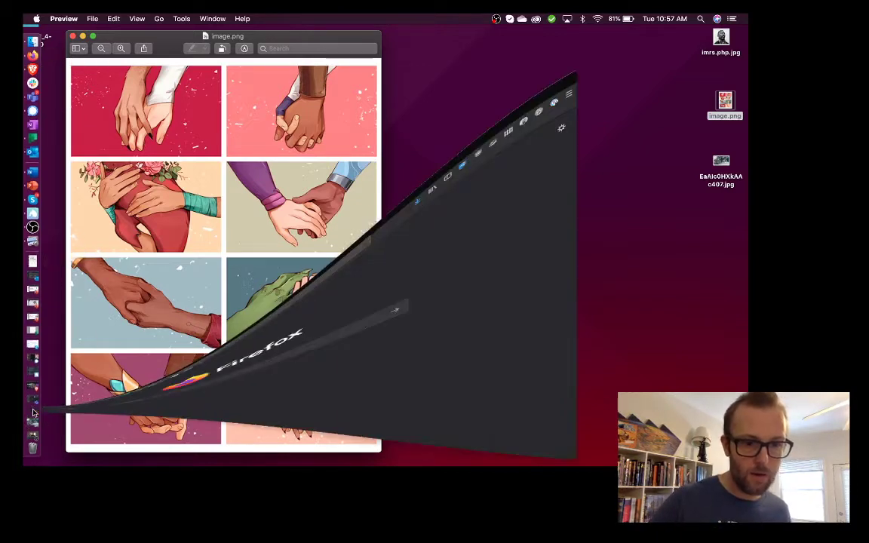
{"action": "type", "text": "google.com/"}
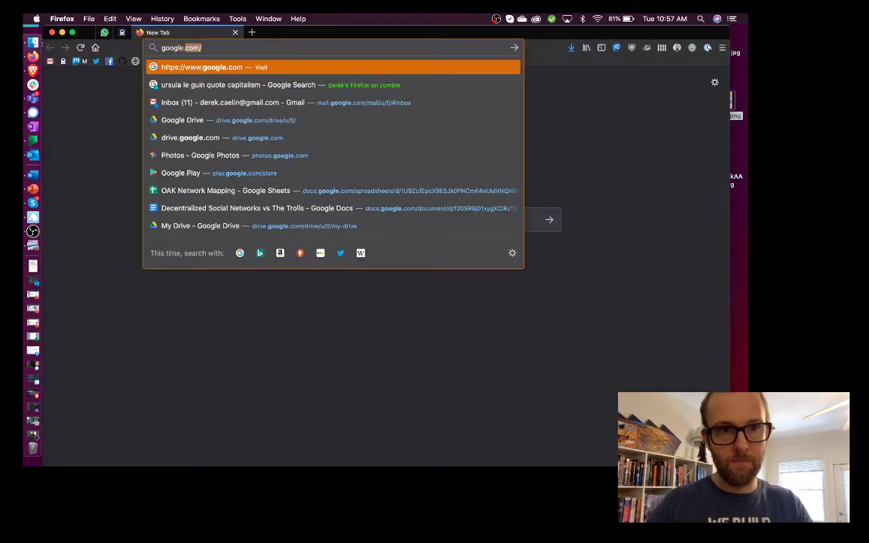
{"action": "key", "text": "Return"}
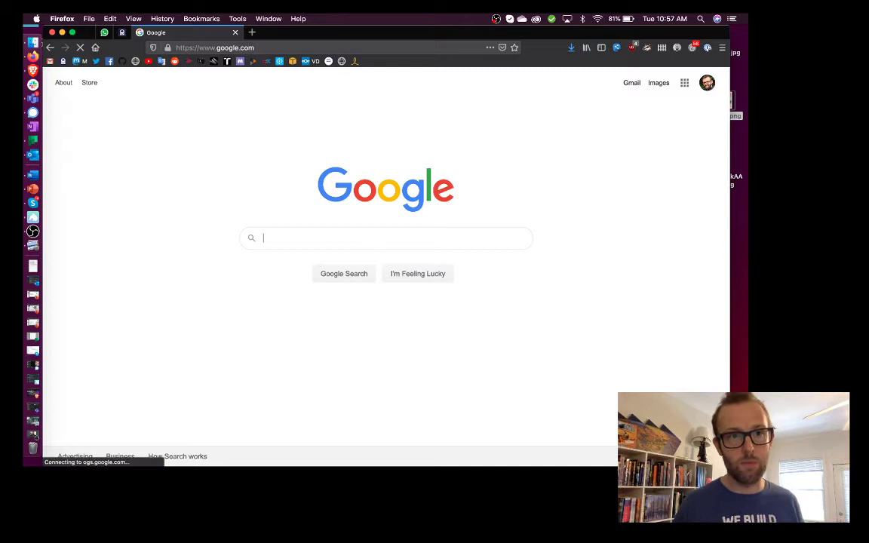
{"action": "left_click", "coordinate": [656, 84]}
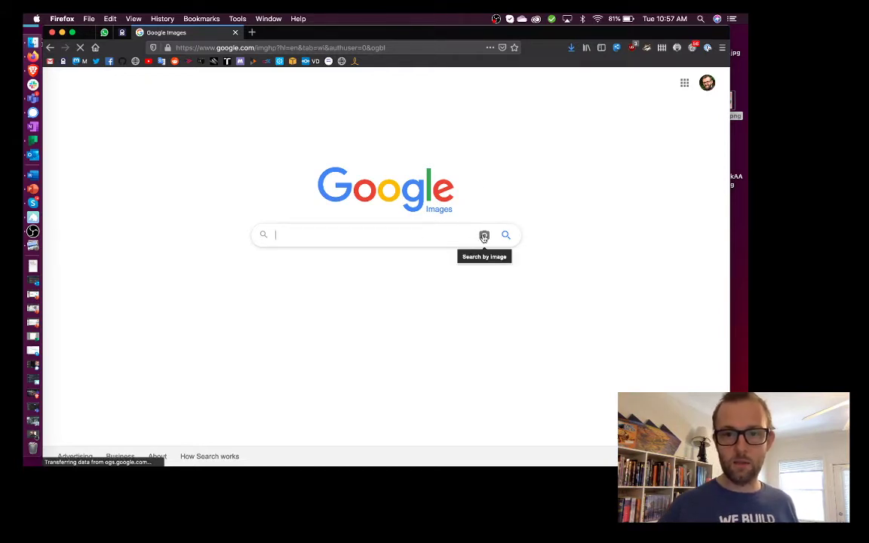
Reverse-search image.png on Google Images by uploading it from the Desktop folder.
{"action": "left_click", "coordinate": [484, 236]}
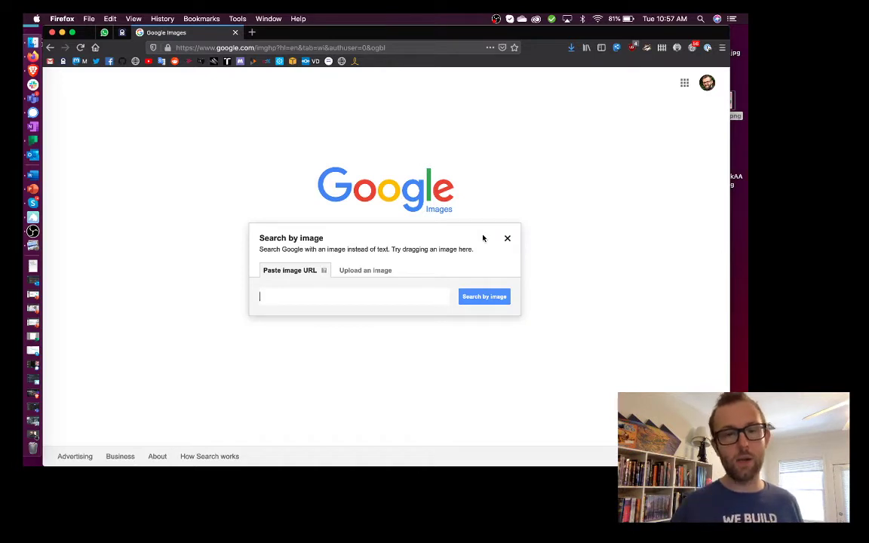
{"action": "left_click", "coordinate": [379, 270]}
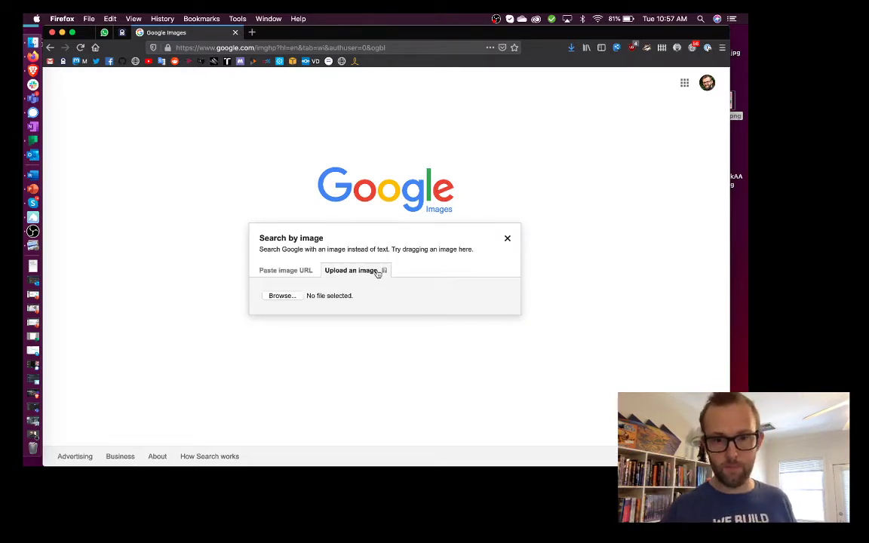
{"action": "left_click", "coordinate": [281, 296]}
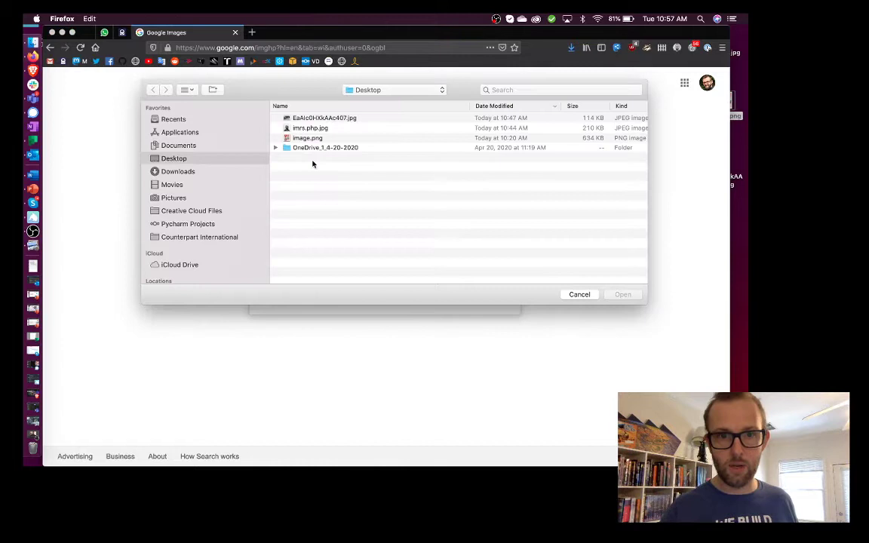
{"action": "double_click", "coordinate": [308, 139]}
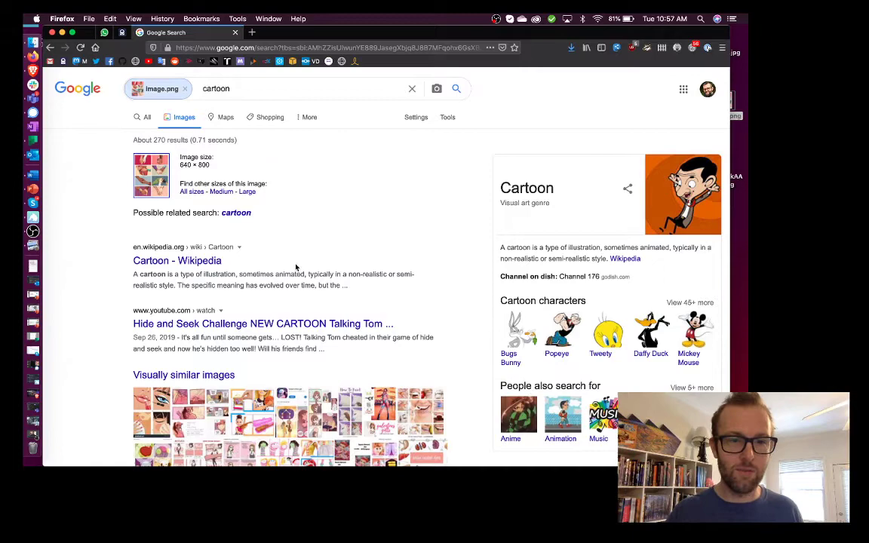
Filter the 640 × 800 image results to Large sizes, leaving two twitter.com matches.
{"action": "scroll", "coordinate": [295, 268], "scroll_direction": "down", "scroll_amount": 5}
{"action": "scroll", "coordinate": [296, 268], "scroll_direction": "down", "scroll_amount": 4}
{"action": "scroll", "coordinate": [296, 268], "scroll_direction": "up", "scroll_amount": 9}
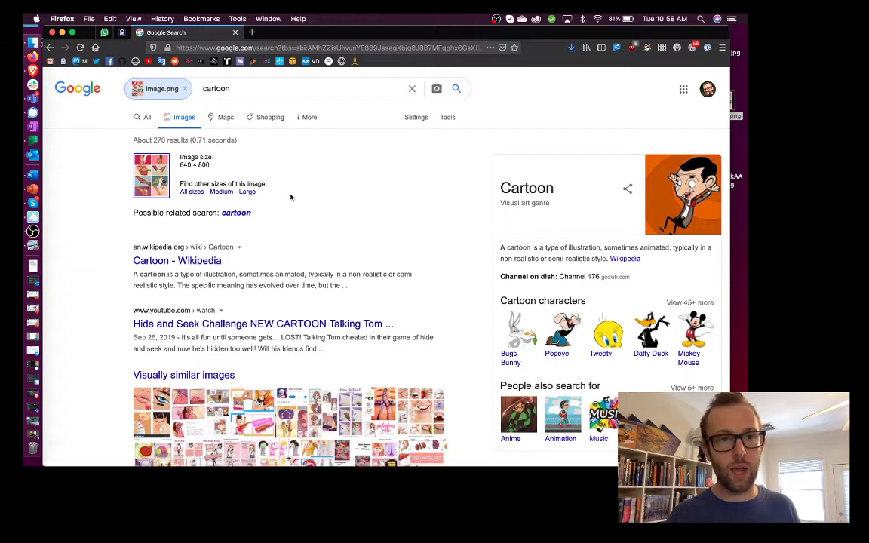
{"action": "left_click_drag", "start_coordinate": [179, 165], "coordinate": [216, 165]}
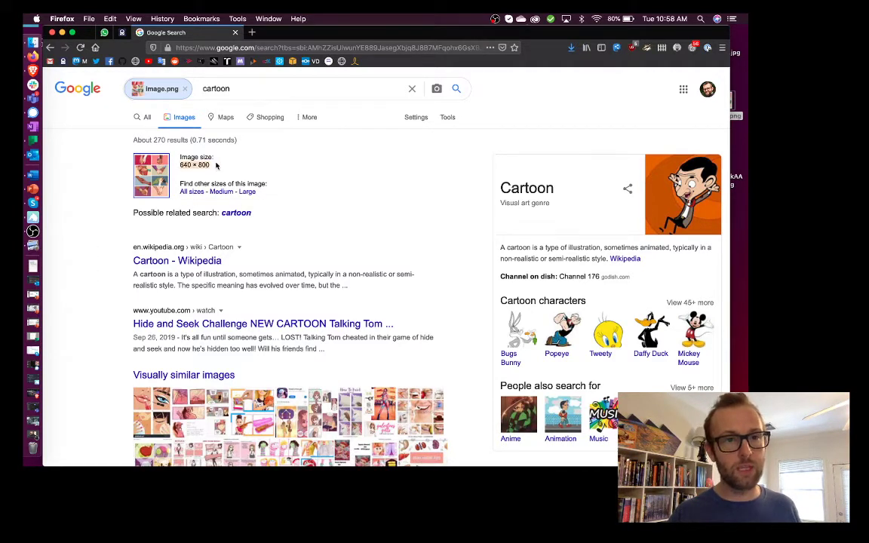
{"action": "left_click", "coordinate": [250, 193]}
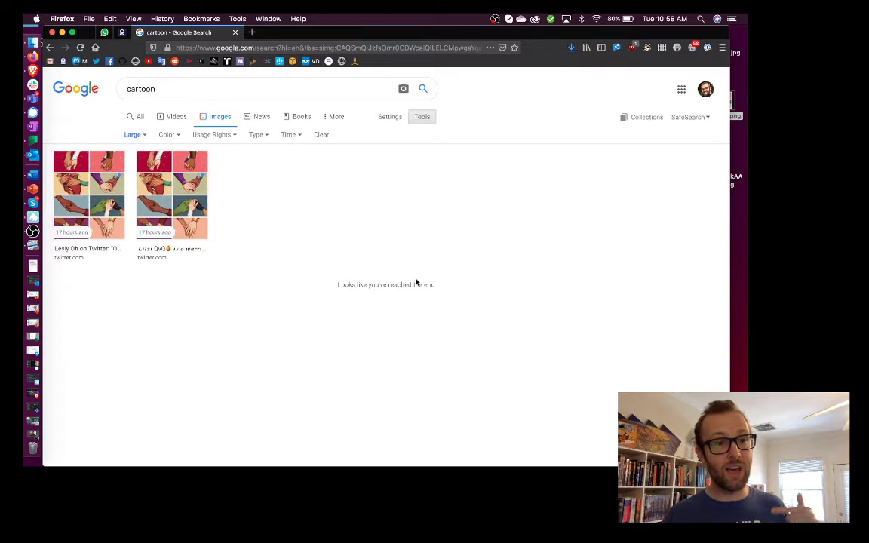
View the artist's original SheRa charity zine tweet, then close the Twitter and Google tabs.
{"action": "left_click", "coordinate": [94, 249]}
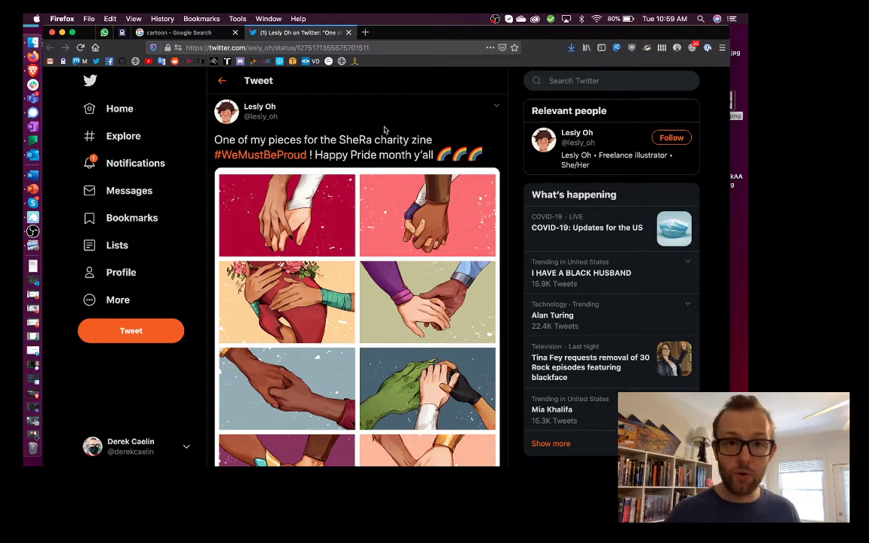
{"action": "middle_click", "coordinate": [316, 30]}
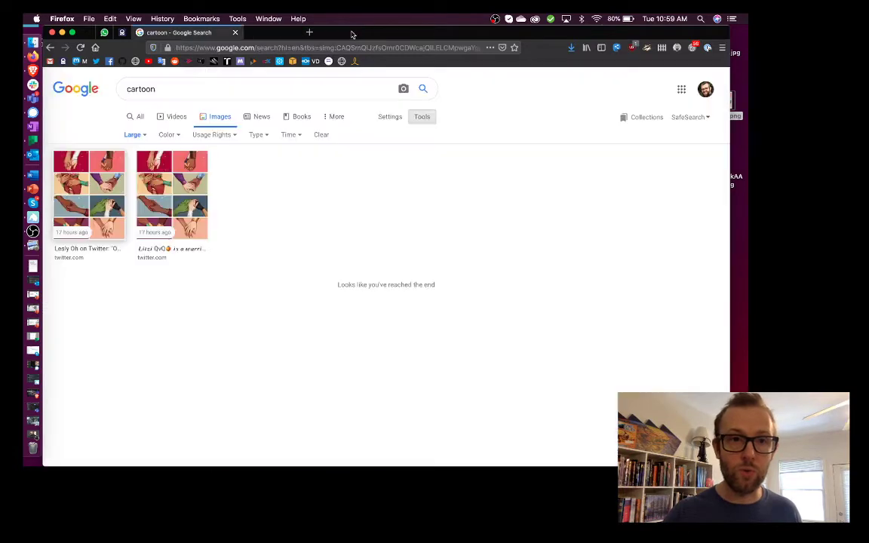
{"action": "middle_click", "coordinate": [215, 32]}
Load tineye.com in a new tab.
{"action": "left_click", "coordinate": [140, 33]}
{"action": "type", "text": "tin"}
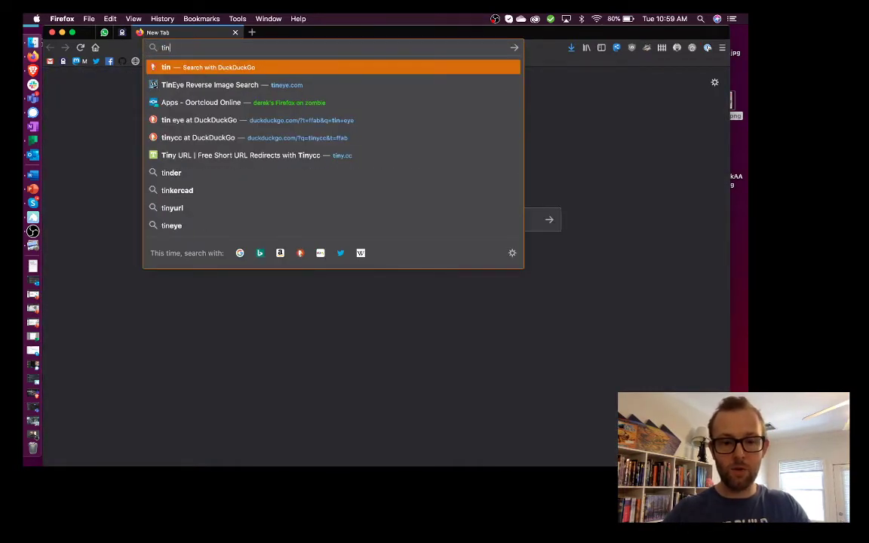
{"action": "type", "text": "eye.com"}
{"action": "key", "text": "Return"}
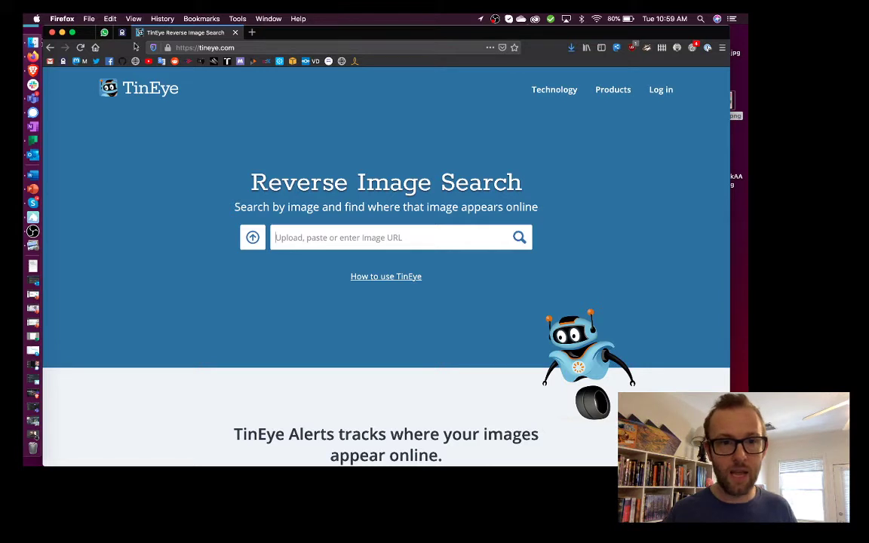
Cancel TinEye's upload file picker and minimize Firefox to reach the desktop.
{"action": "left_click", "coordinate": [255, 237]}
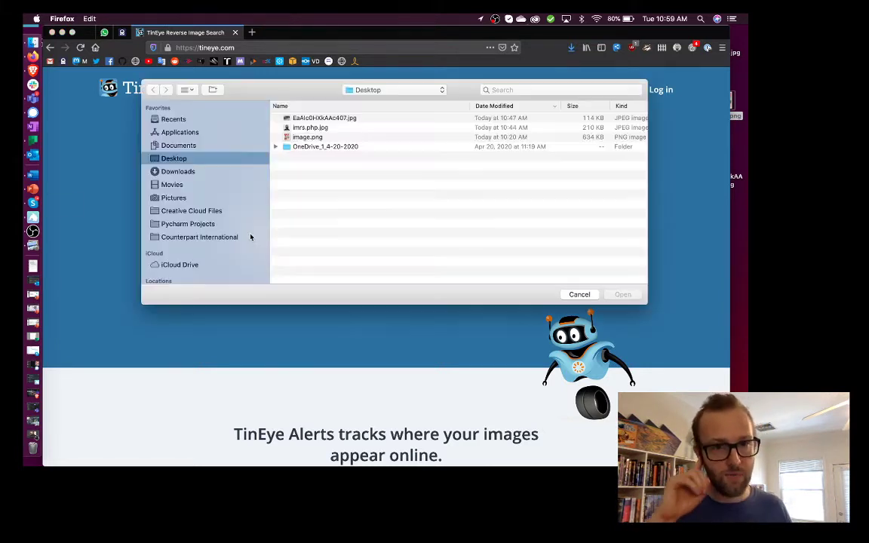
{"action": "left_click", "coordinate": [578, 294]}
{"action": "left_click", "coordinate": [62, 32]}
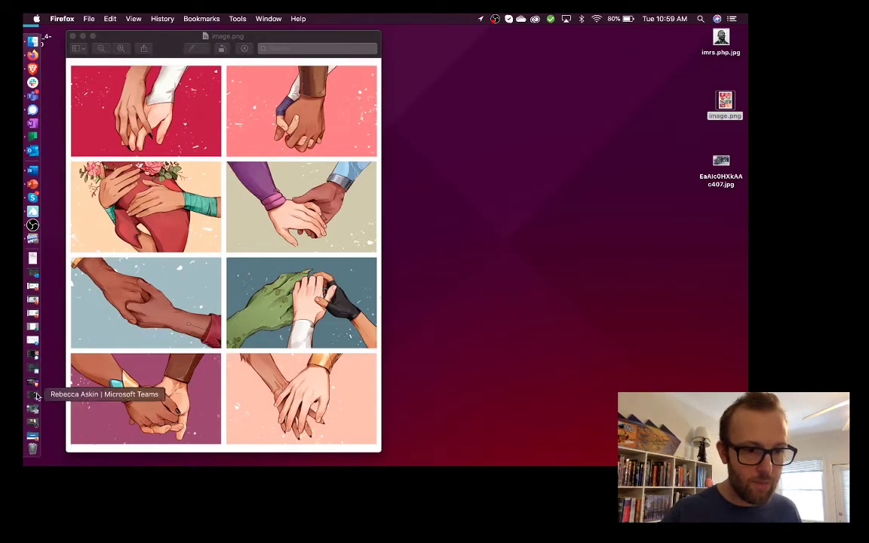
Look over the EaAlc0HXkAAc407.jpg satellite image in Preview, then return to TinEye.
{"action": "left_click", "coordinate": [38, 411]}
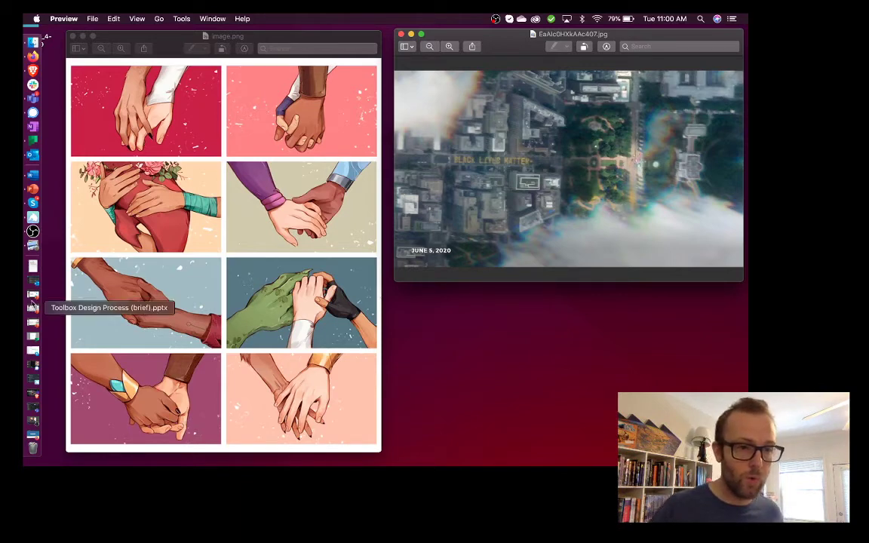
{"action": "left_click", "coordinate": [34, 57]}
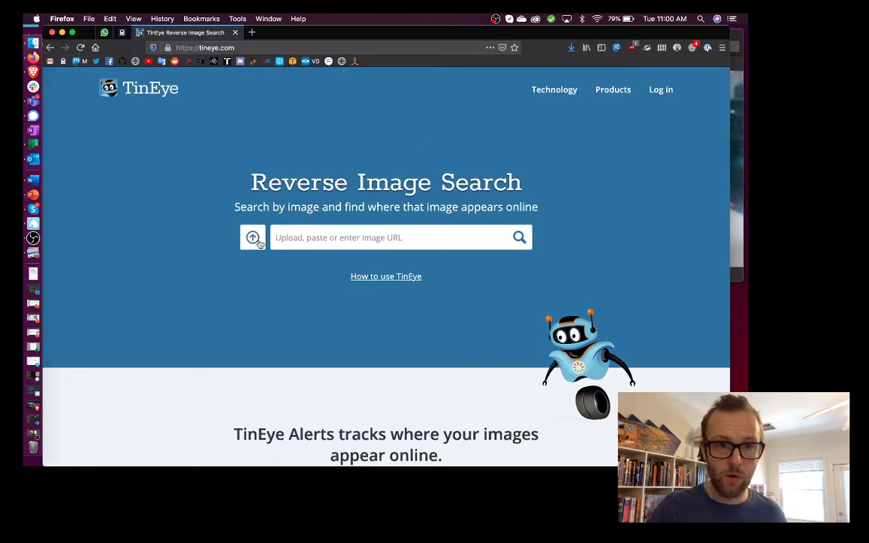
Upload EaAlc0HXkAAc407.jpg to TinEye and sort the 57 matches oldest first.
{"action": "left_click", "coordinate": [259, 241]}
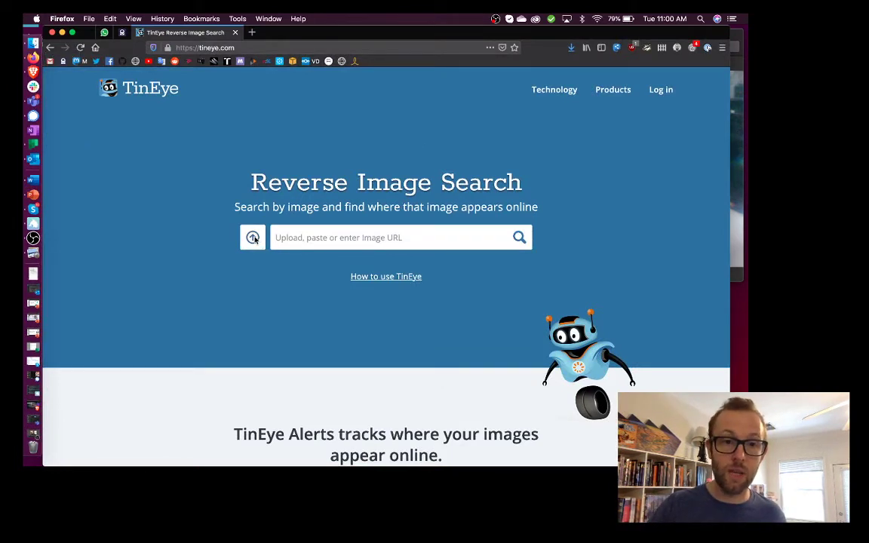
{"action": "double_click", "coordinate": [309, 118]}
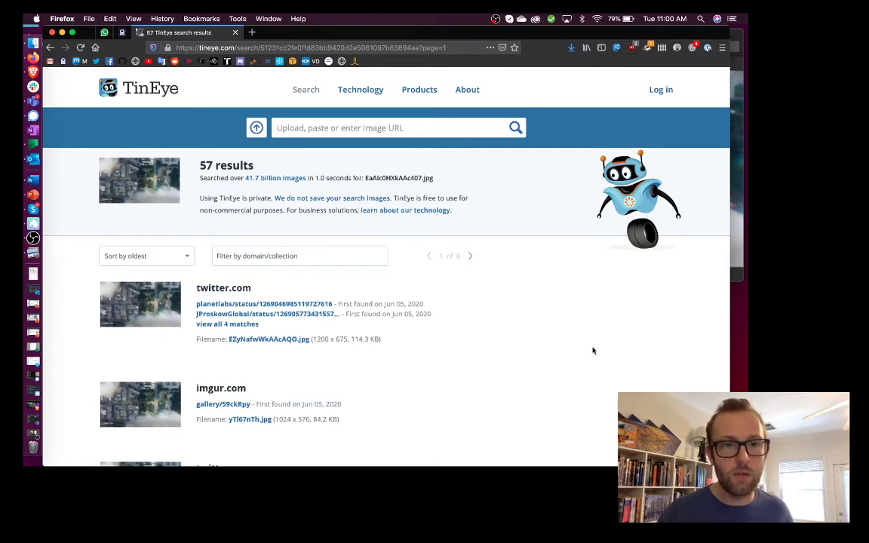
{"action": "left_click", "coordinate": [119, 255]}
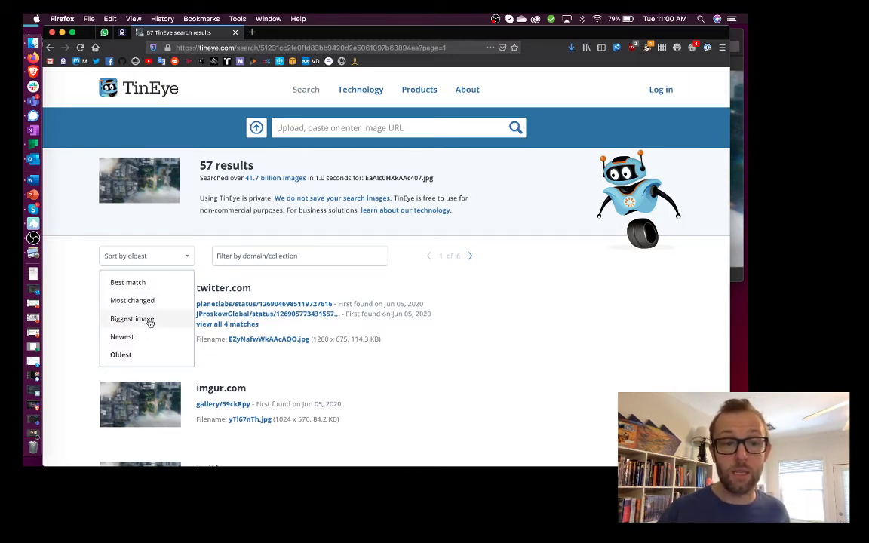
{"action": "left_click", "coordinate": [127, 355]}
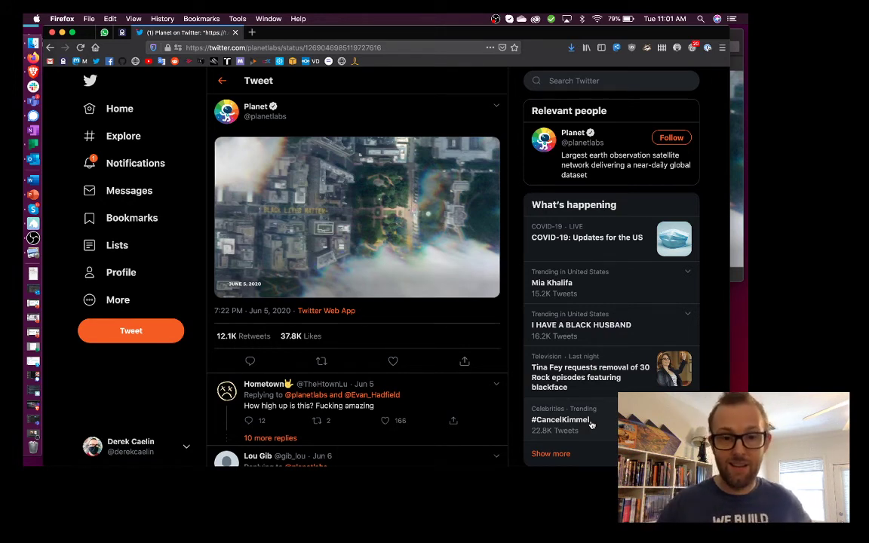
{"action": "mouse_move", "coordinate": [230, 104]}
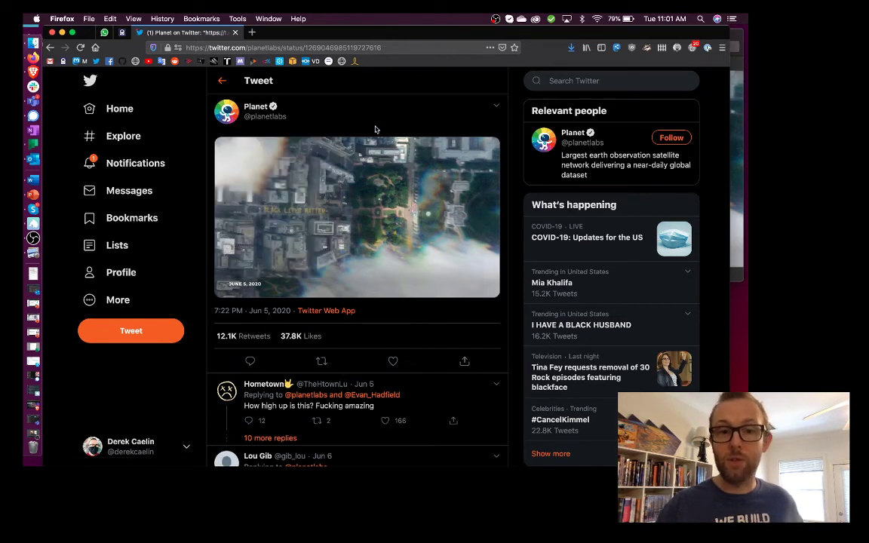
{"action": "left_click", "coordinate": [251, 112]}
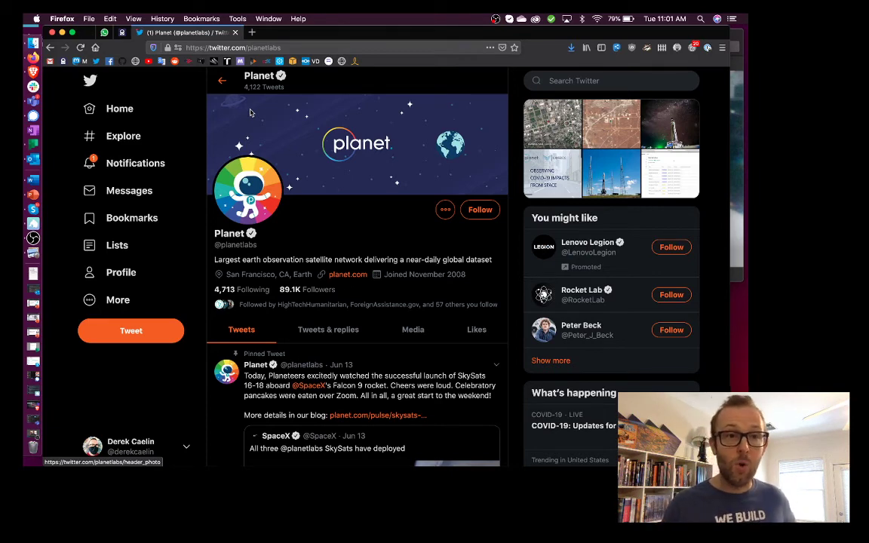
{"action": "left_click", "coordinate": [222, 80]}
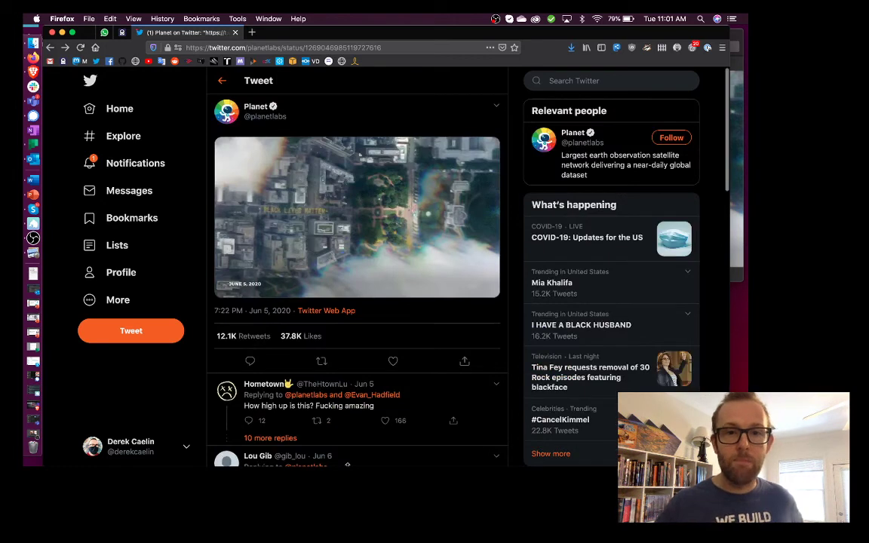